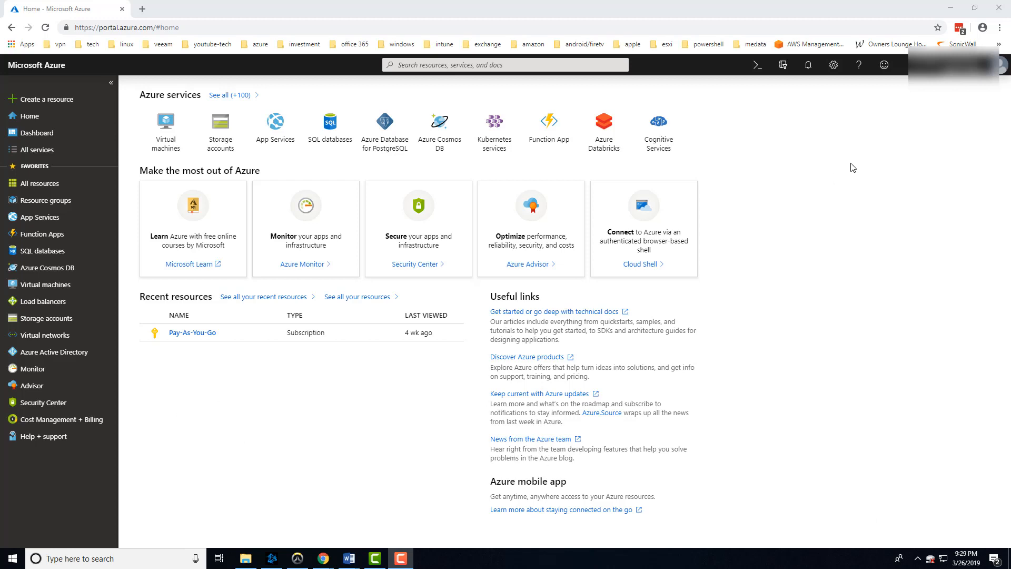
Start creating a new web app in App Services and name it azuretutorial2019.
left_click(26, 220)
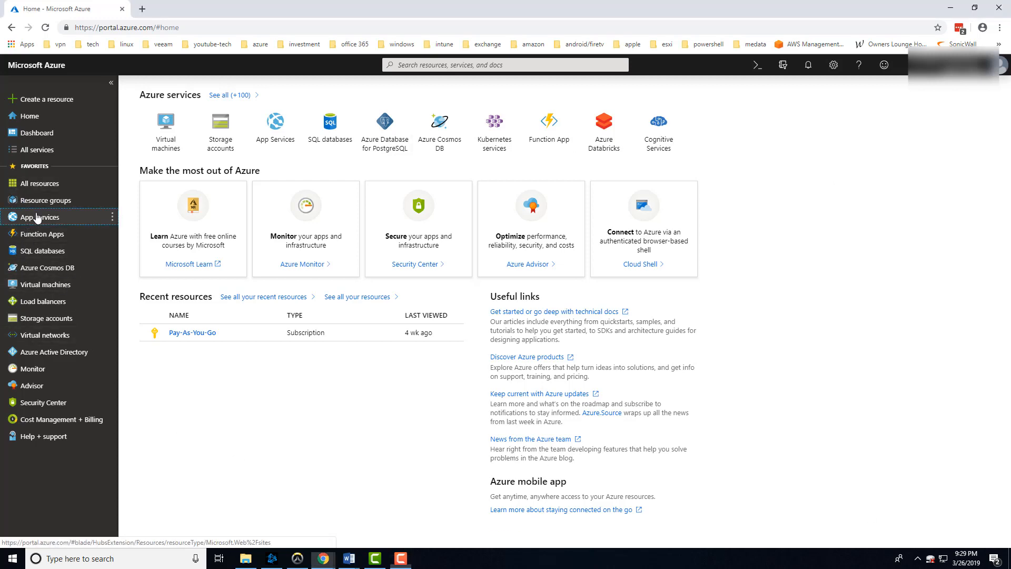
left_click(534, 358)
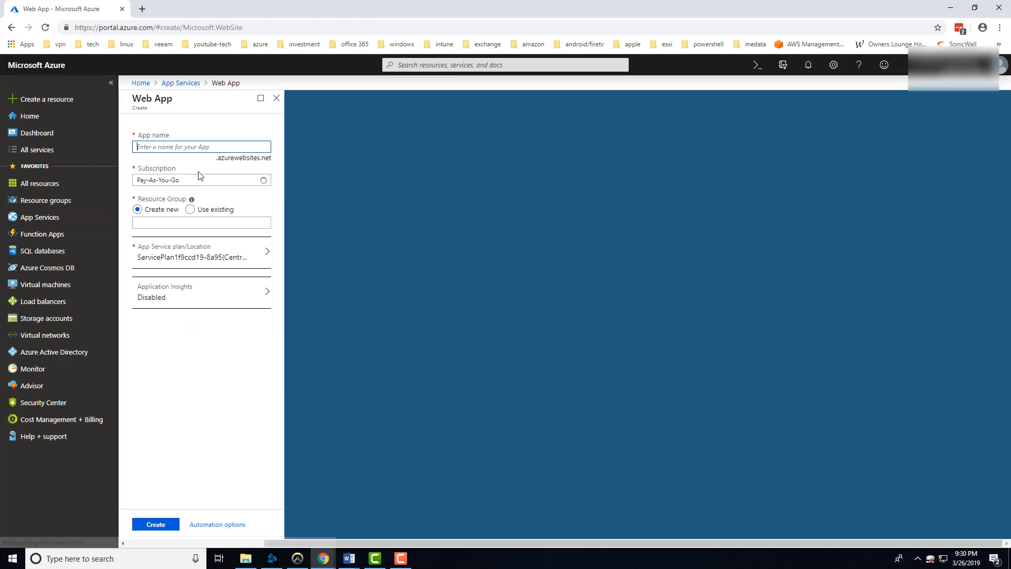
type("azuret")
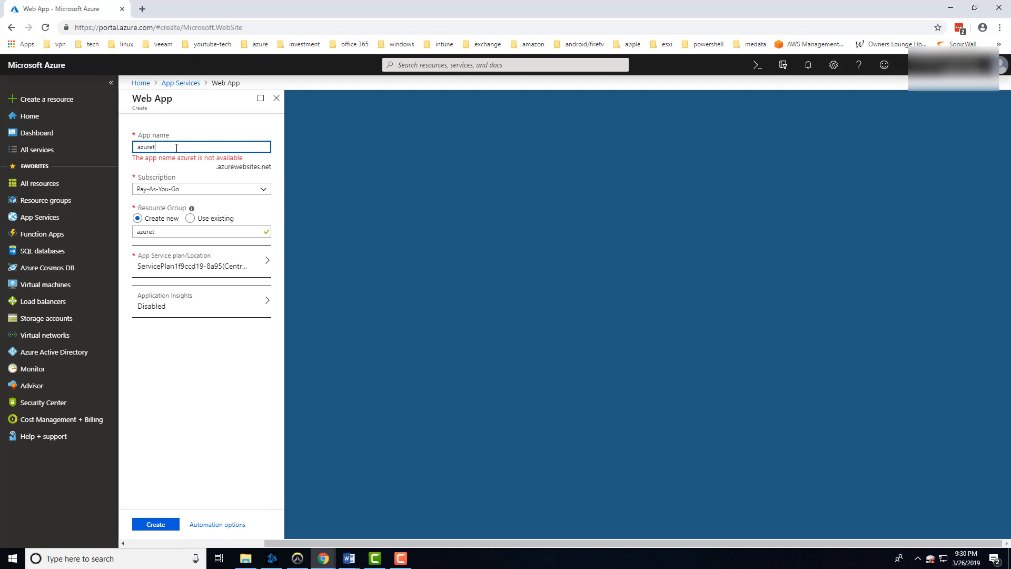
type("utorial201")
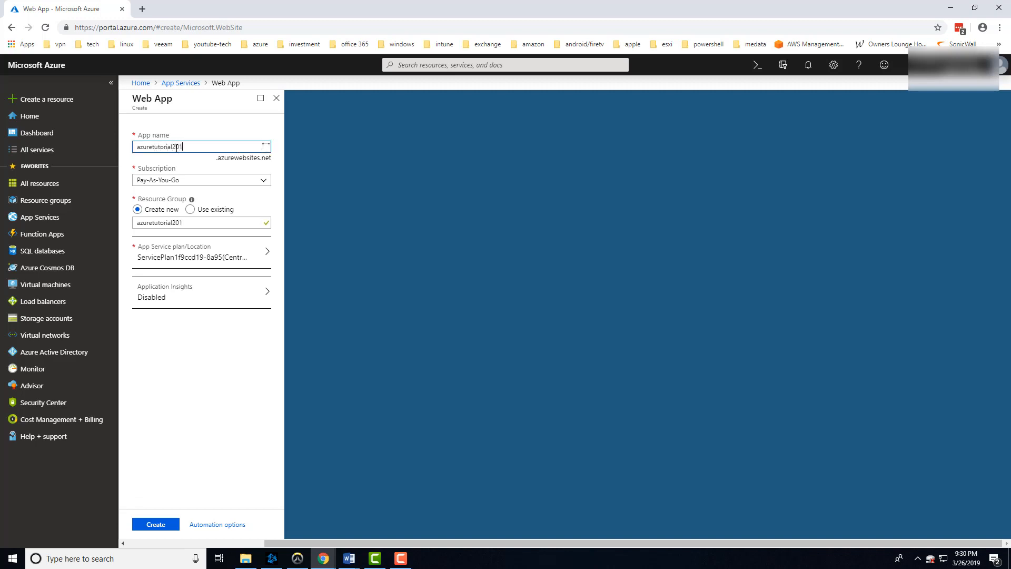
type("9")
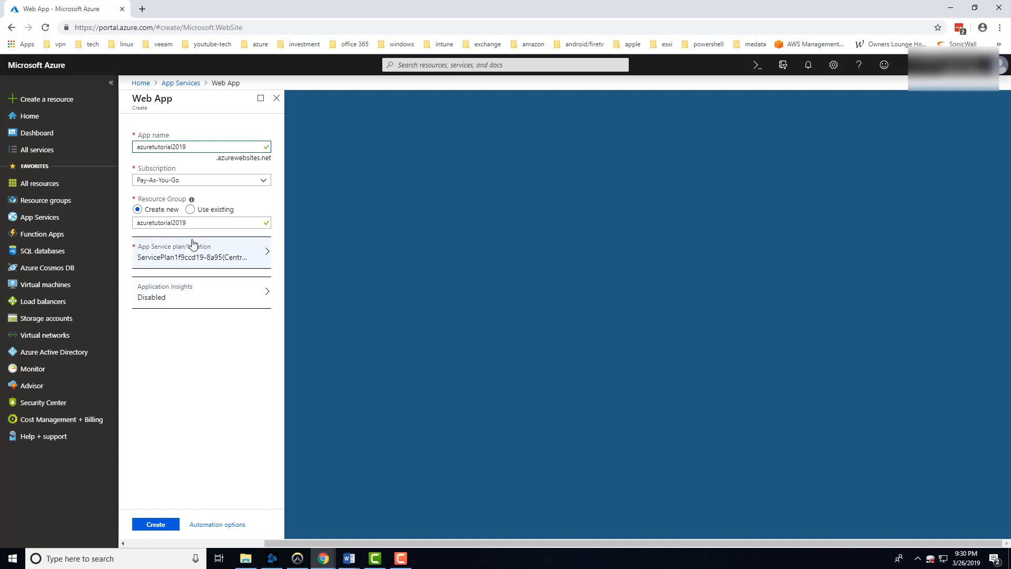
Start a new App Service plan for the web app and set its location to West US.
left_click(197, 258)
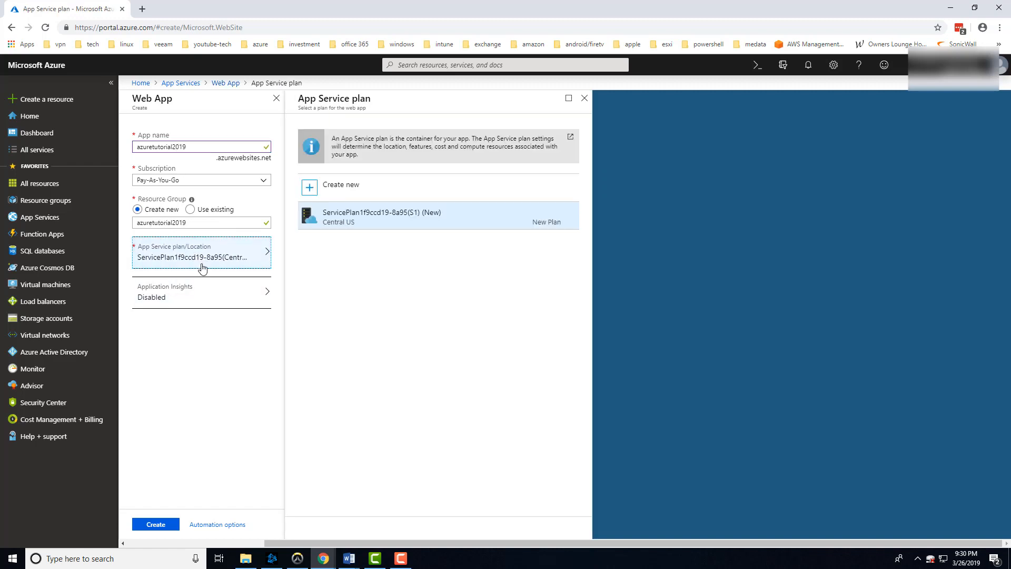
left_click(314, 187)
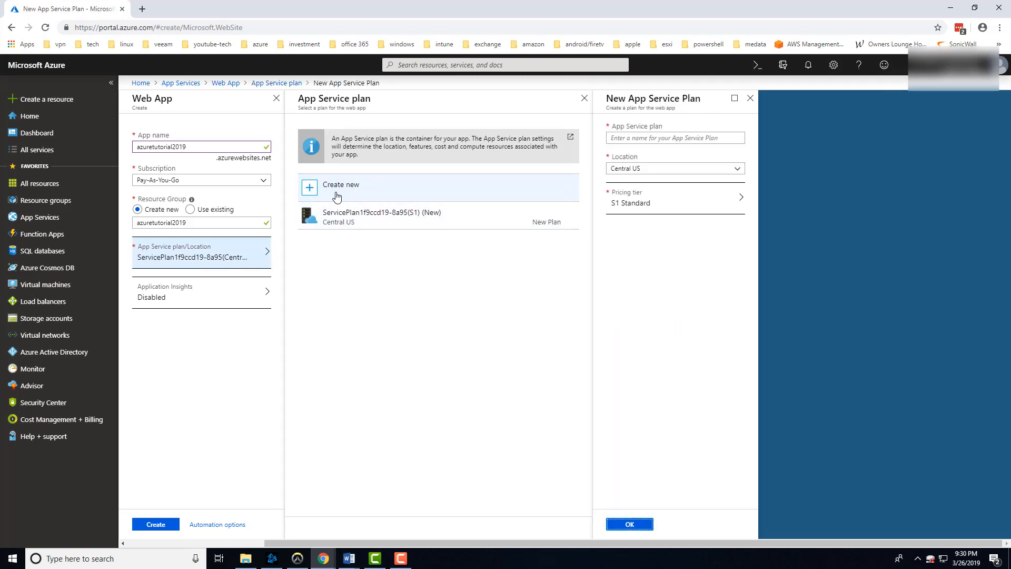
left_click(737, 169)
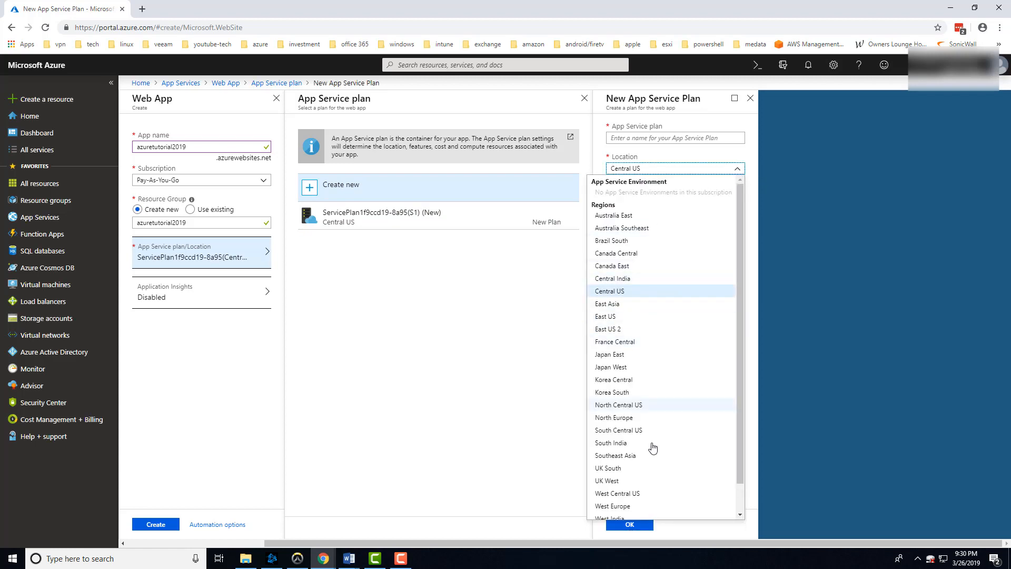
scroll(645, 463, "down", 1)
left_click(608, 500)
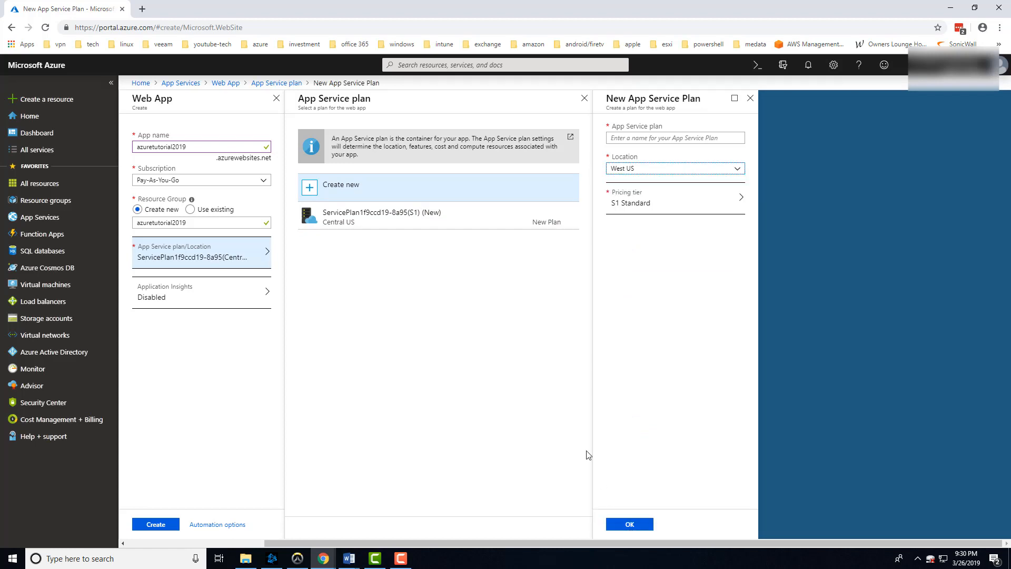
Open the plan's pricing tier choices and compare the Production tiers S1, P1V2, P2V2 and P3V2.
left_click(613, 199)
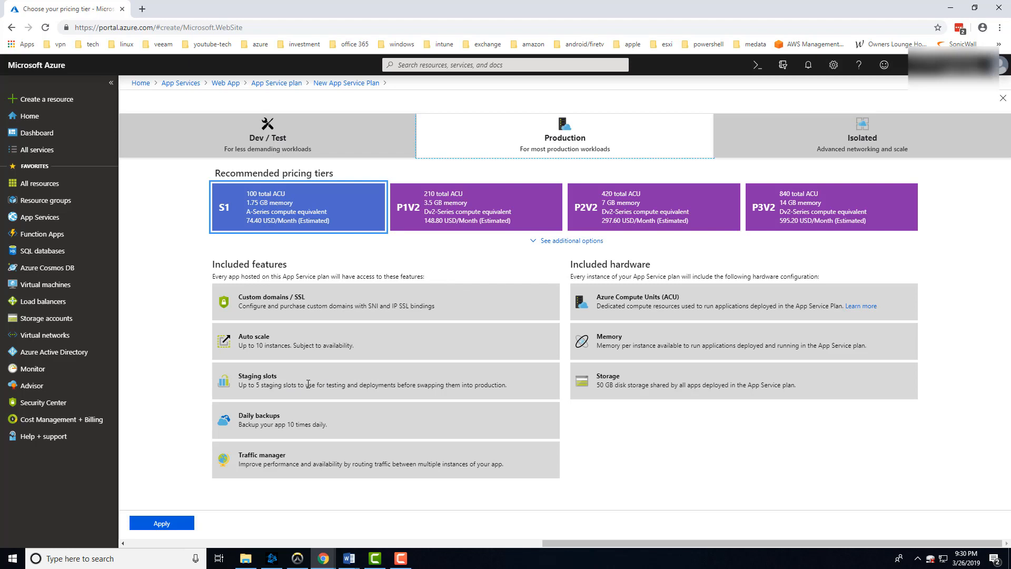
left_click(450, 226)
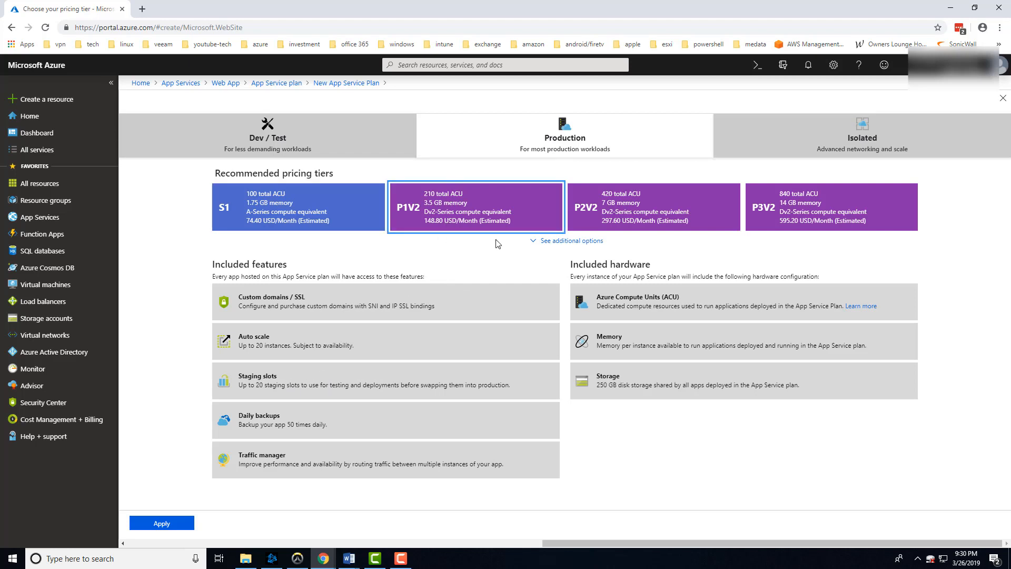
left_click(598, 212)
left_click(804, 220)
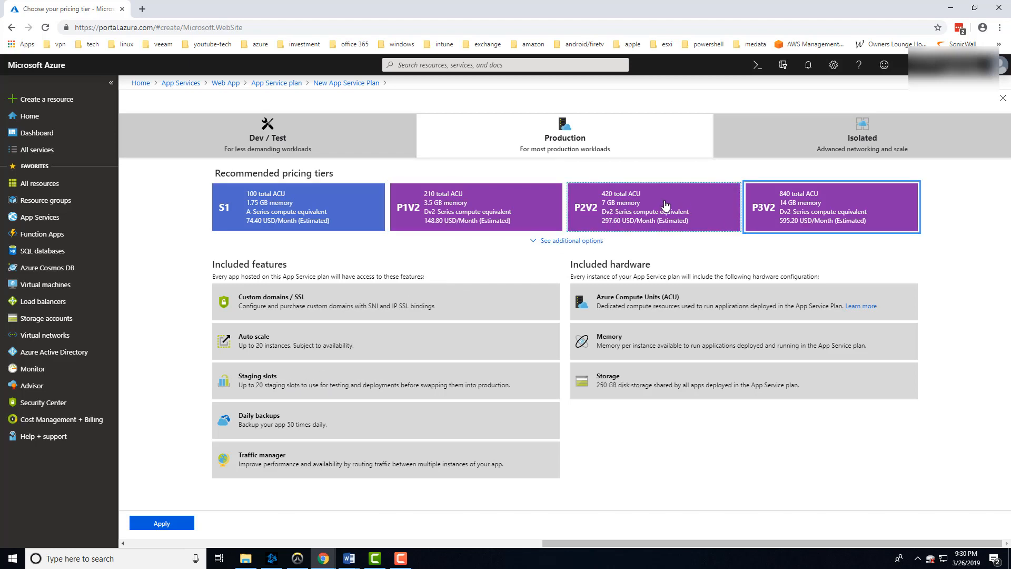
left_click(665, 205)
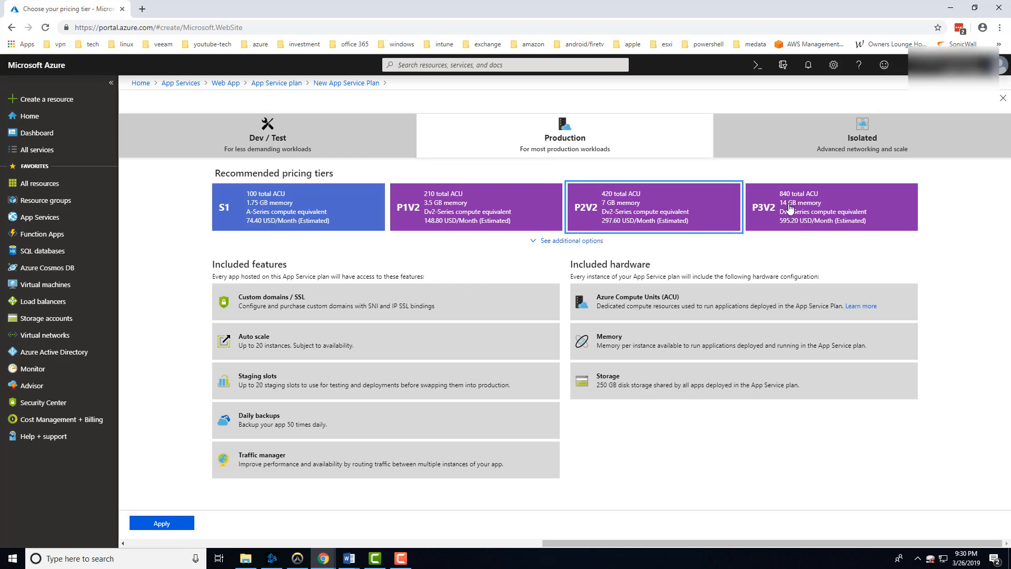
left_click(454, 203)
left_click(318, 208)
left_click(473, 206)
left_click(348, 206)
left_click(447, 206)
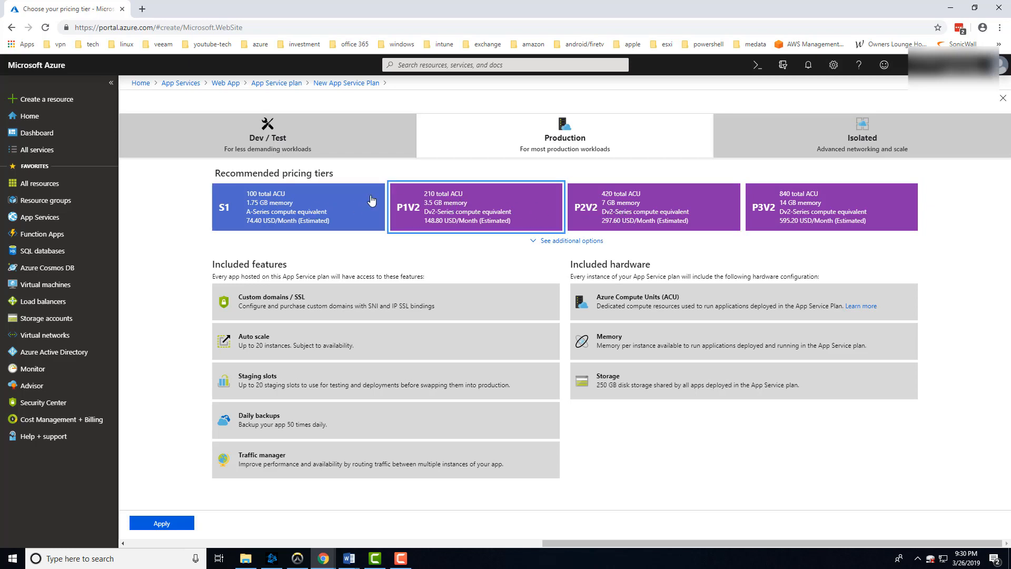
left_click(357, 202)
left_click(466, 210)
left_click(632, 210)
left_click(760, 210)
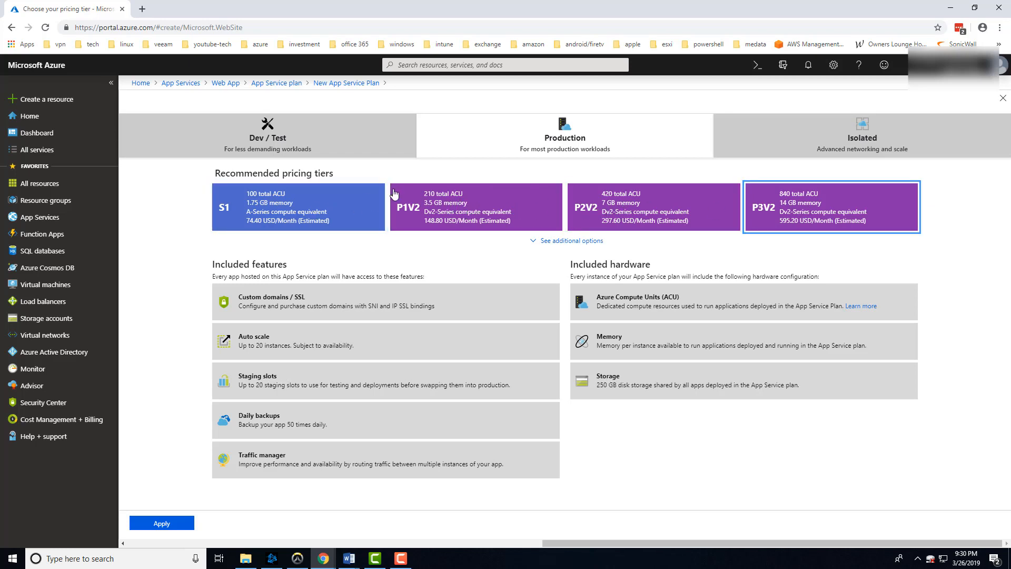
left_click(308, 205)
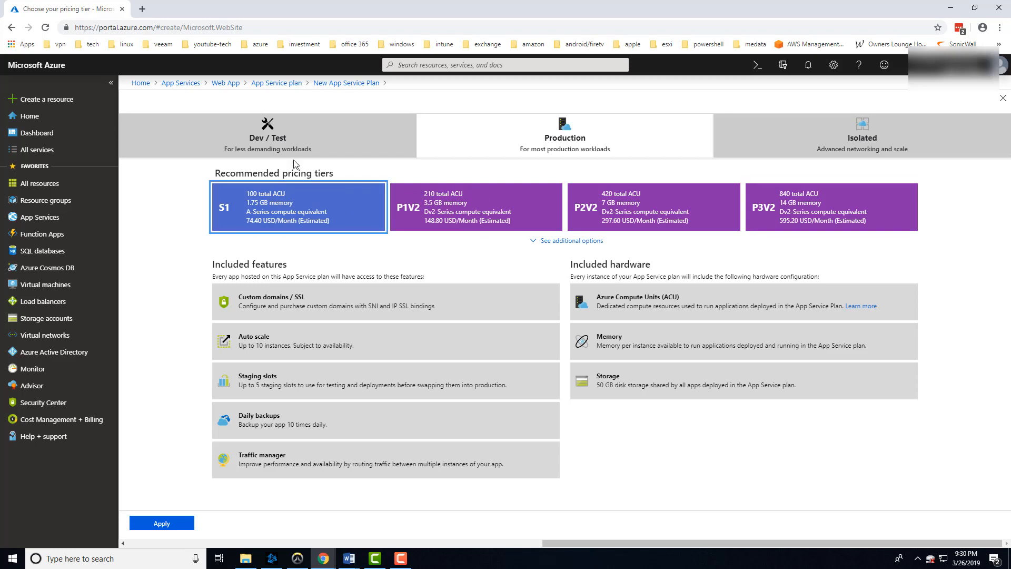
Examine the Dev / Test tiers F1, D1 and B1 and compare them with the Production and Isolated categories.
left_click(263, 132)
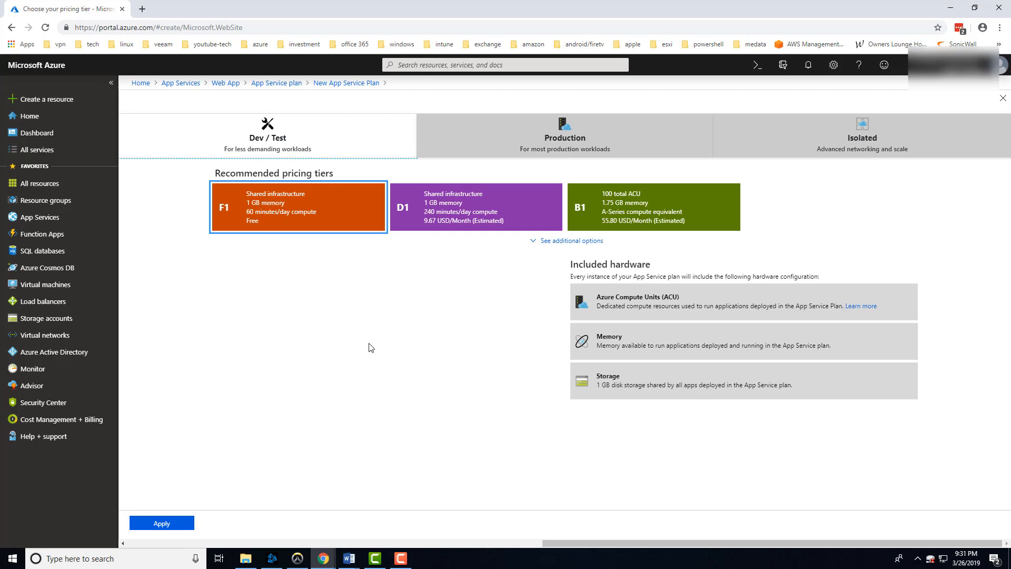
left_click(496, 148)
left_click(315, 140)
left_click(470, 208)
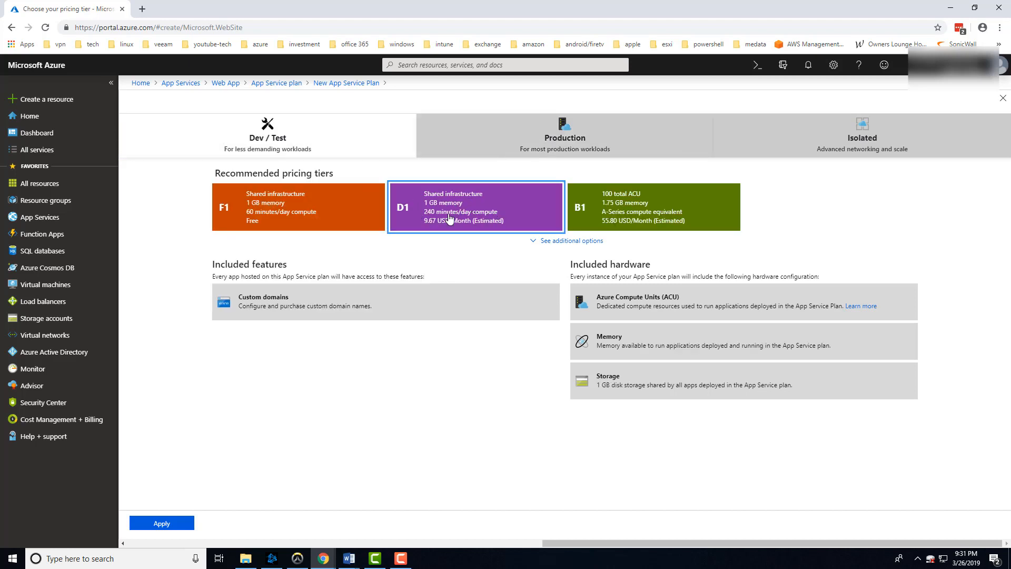
left_click(626, 217)
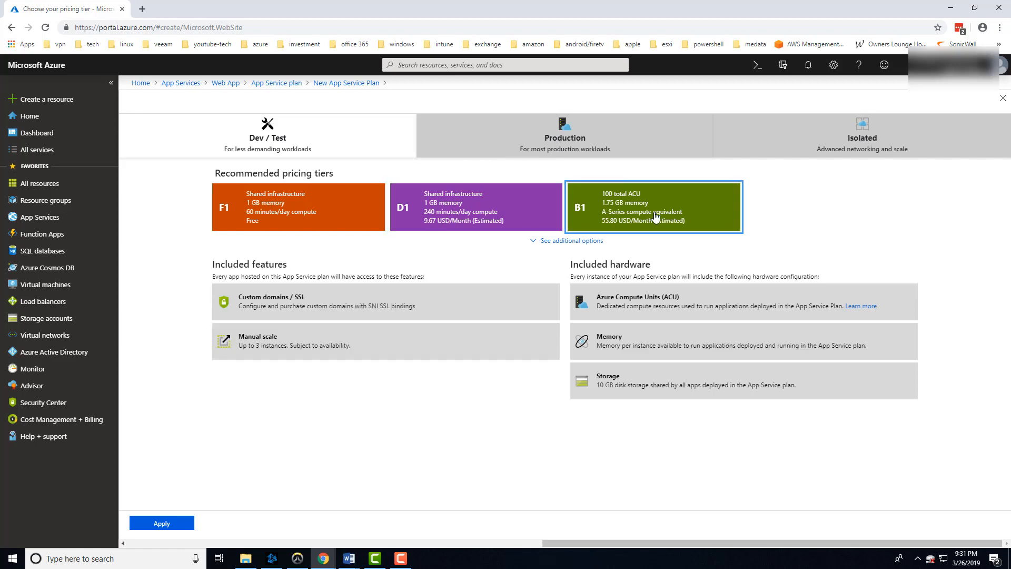
left_click(530, 146)
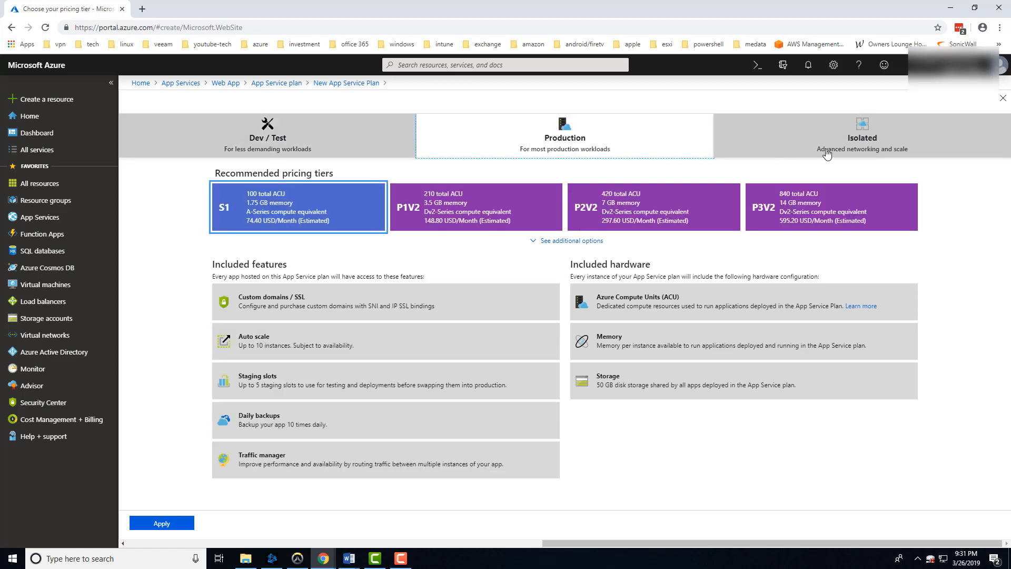
left_click(825, 154)
left_click(618, 150)
left_click(317, 149)
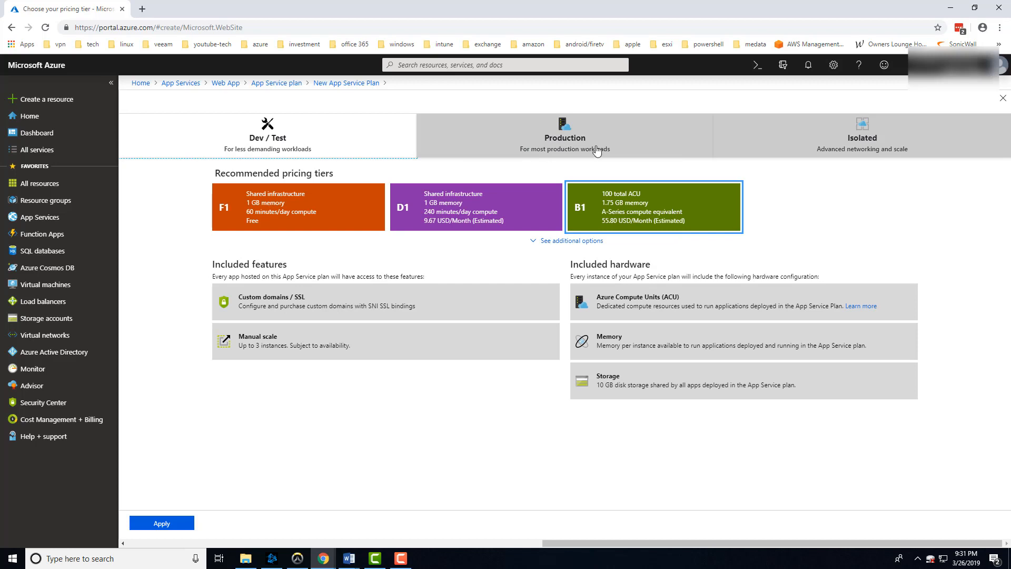
left_click(533, 145)
left_click(821, 143)
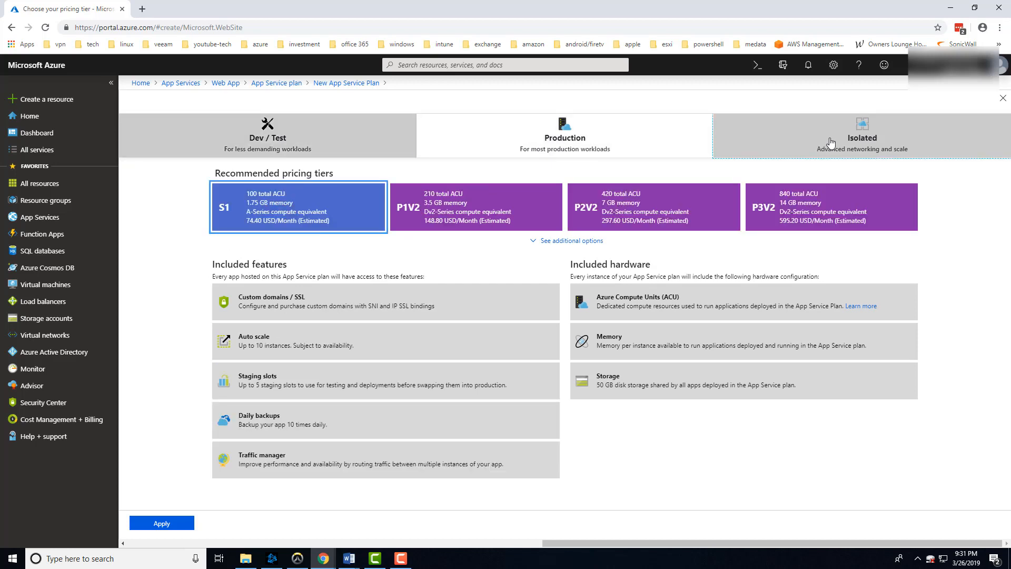
Apply the D1 shared infrastructure tier from the Dev / Test category to the new plan.
left_click(333, 133)
left_click(488, 217)
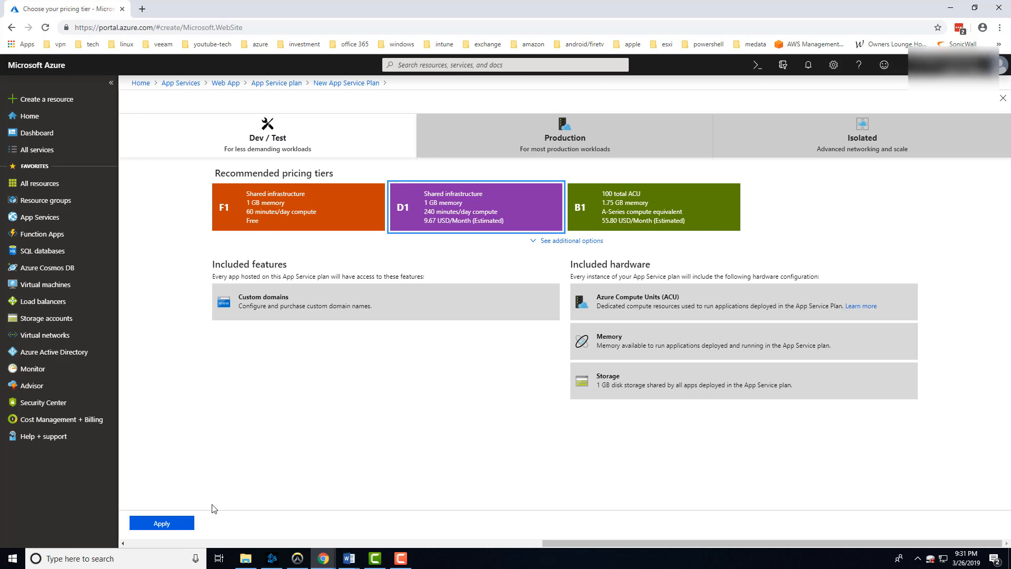
left_click(158, 523)
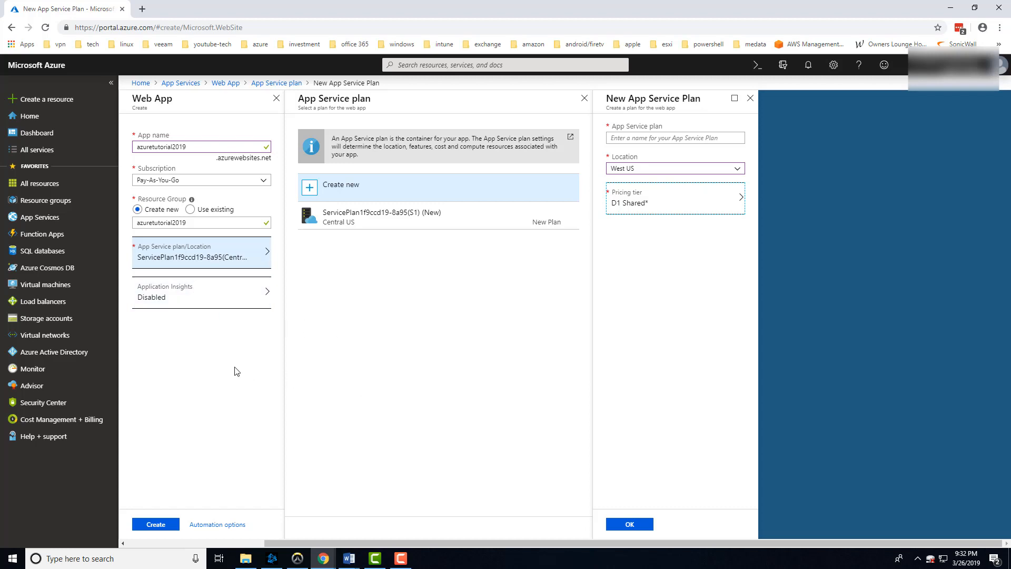
Name the new App Service plan myappserviceplan and confirm the plan for the web app.
left_click(634, 524)
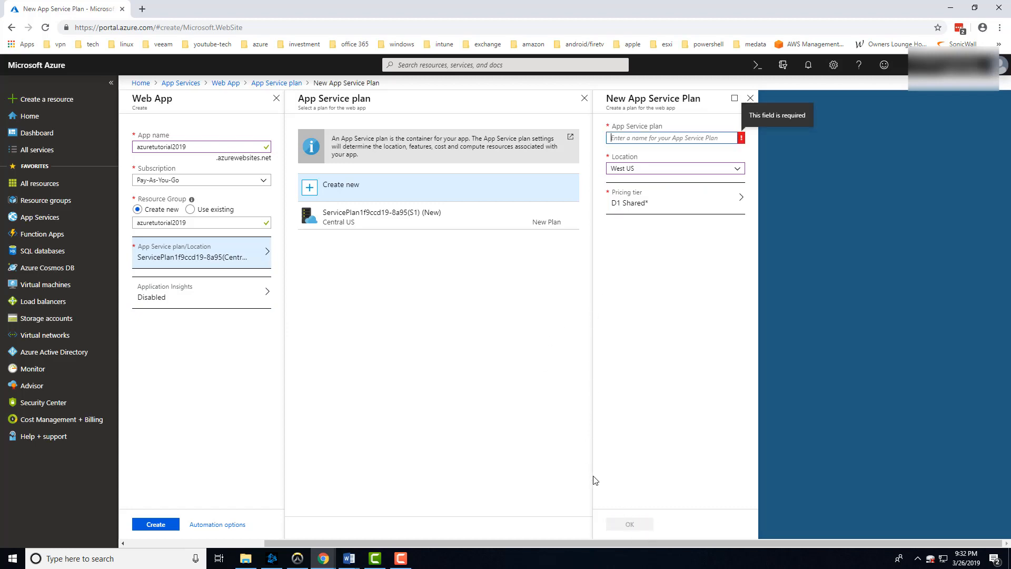
left_click(641, 138)
type("myappser")
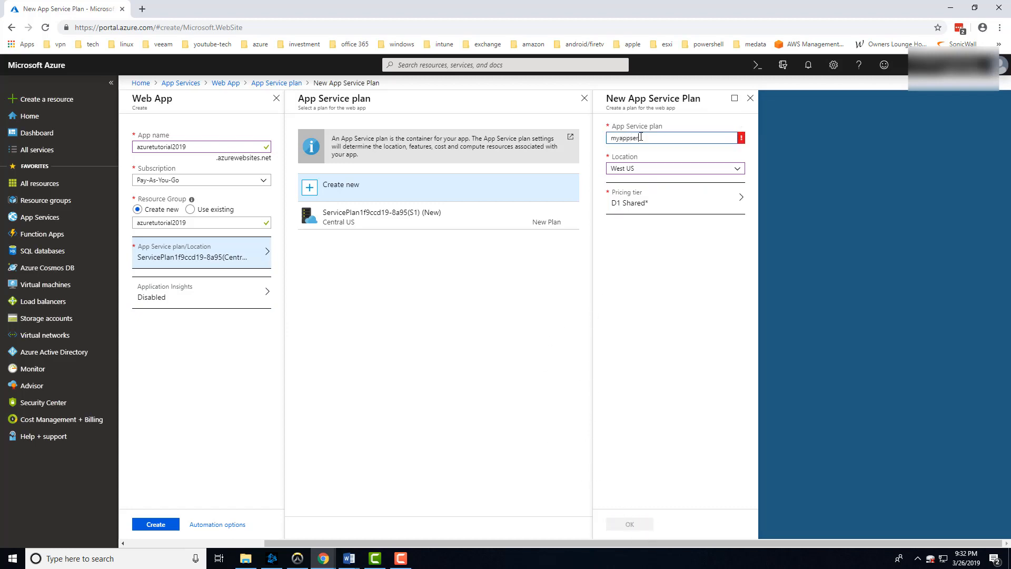
type("viceplan")
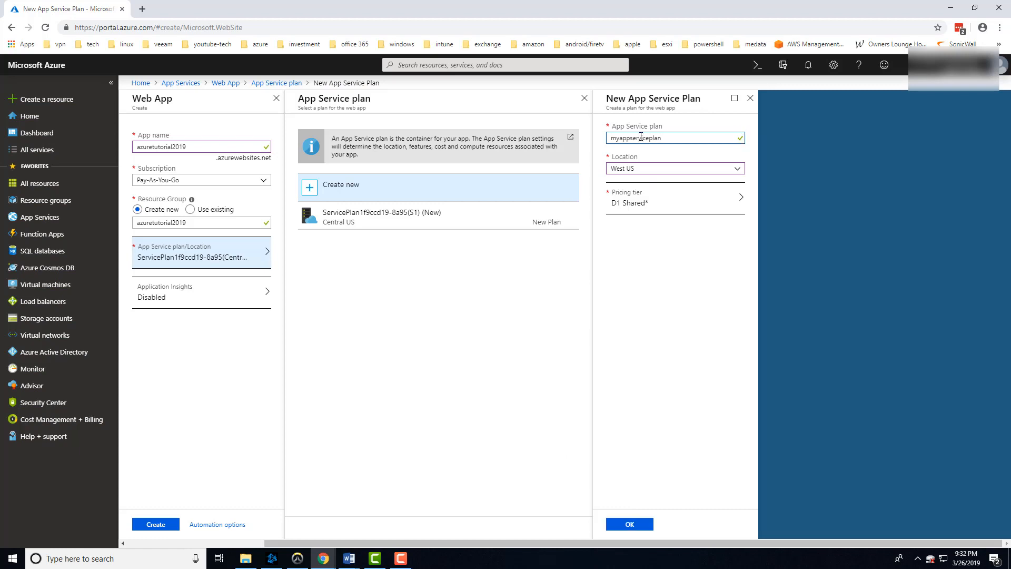
left_click(640, 523)
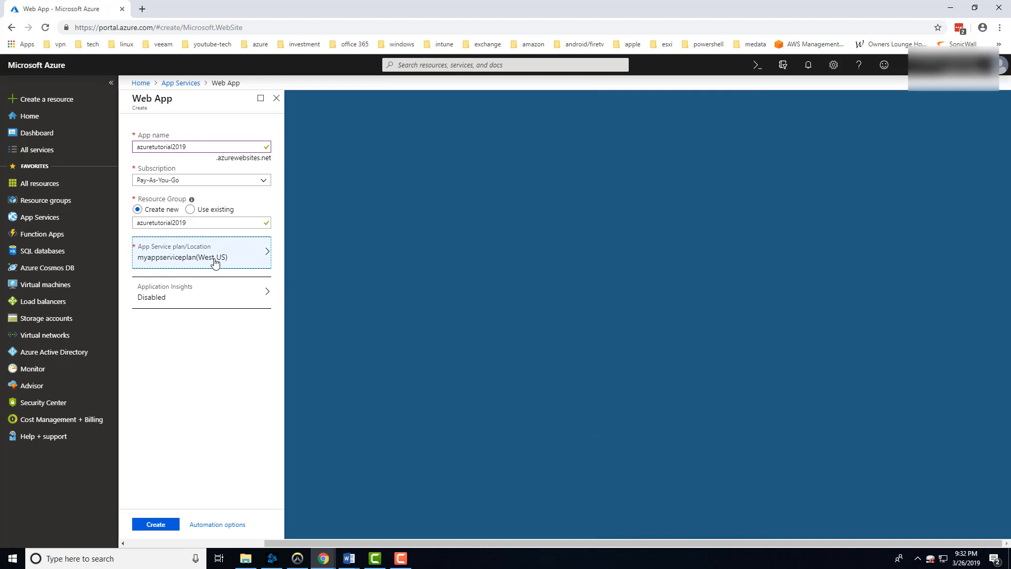
Create the web app and refresh the App Services list once the deployment is done.
left_click(156, 525)
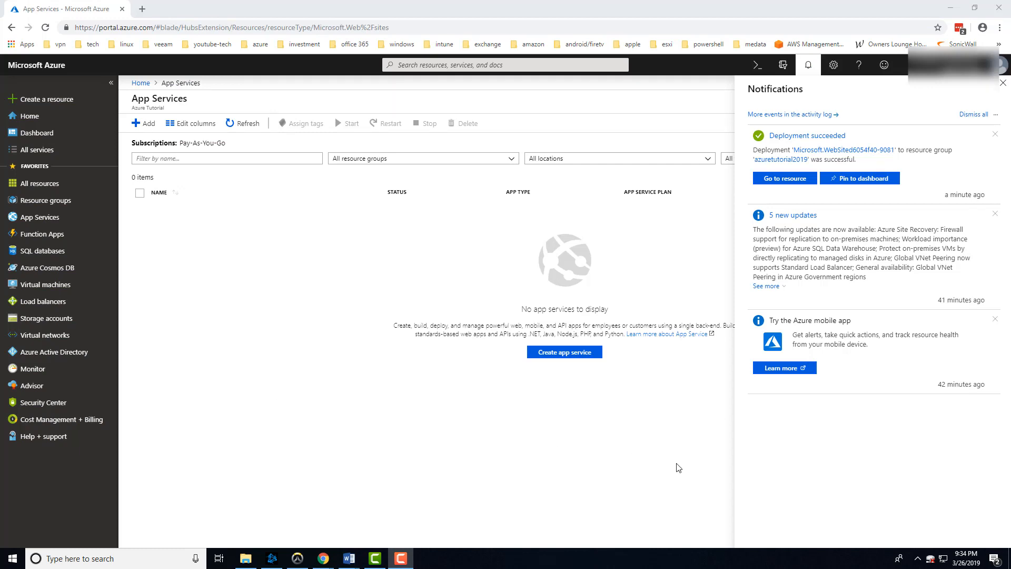
left_click(329, 265)
left_click(249, 126)
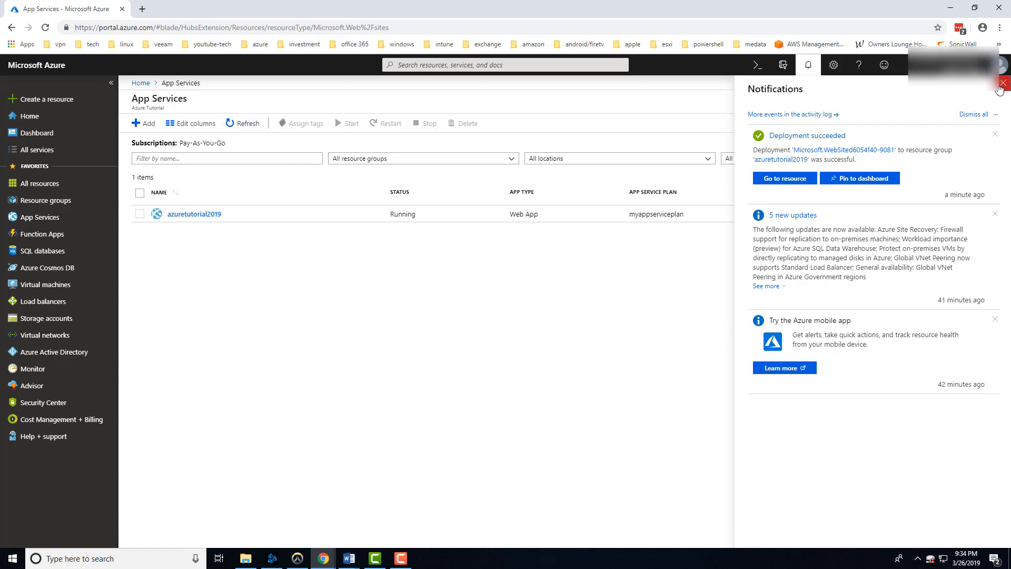
Close the notifications, open the azuretutorial2019 app, and view its website URL in a new browser tab.
left_click(999, 88)
left_click(200, 215)
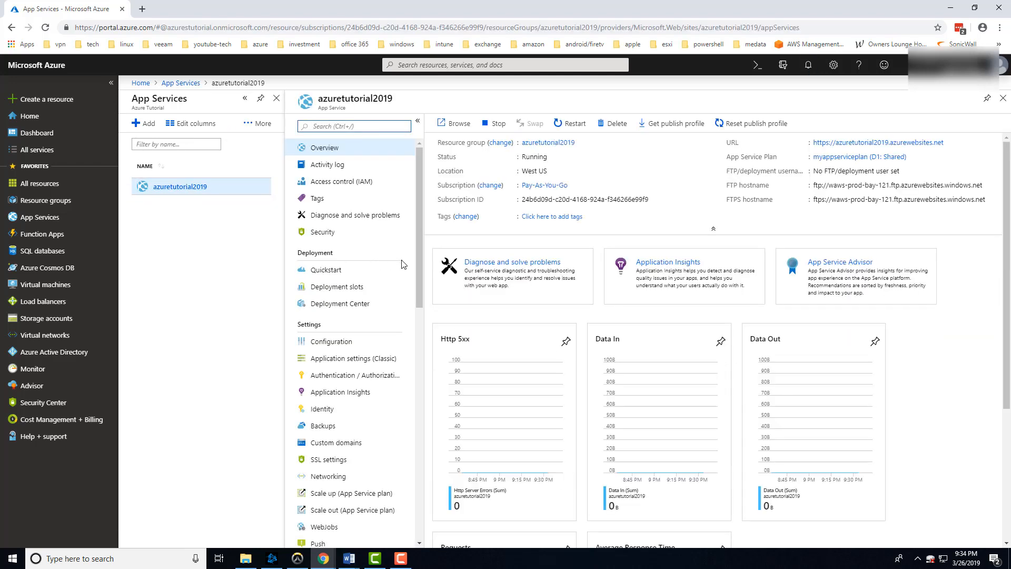
right_click(888, 143)
left_click(898, 151)
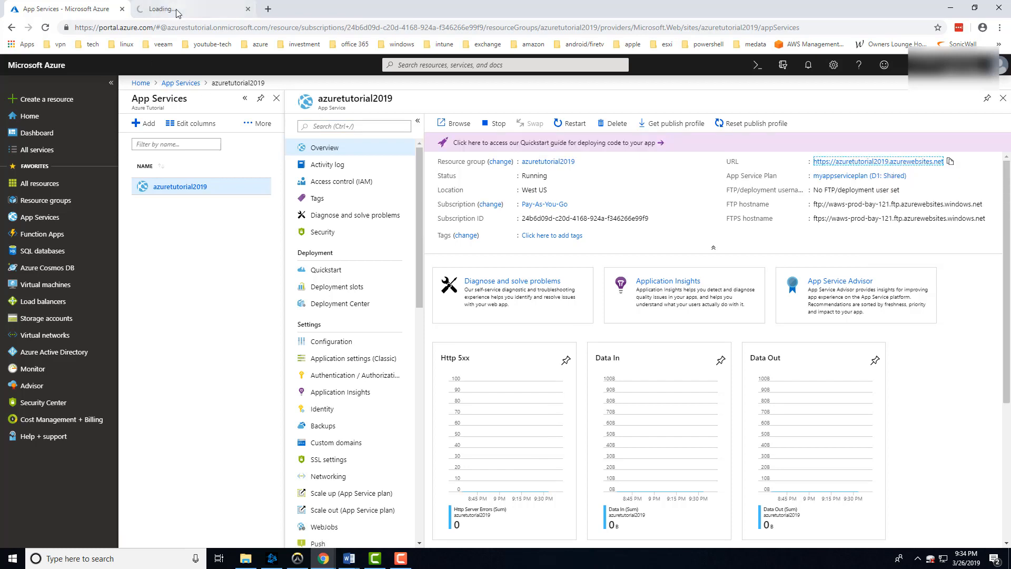
left_click(177, 10)
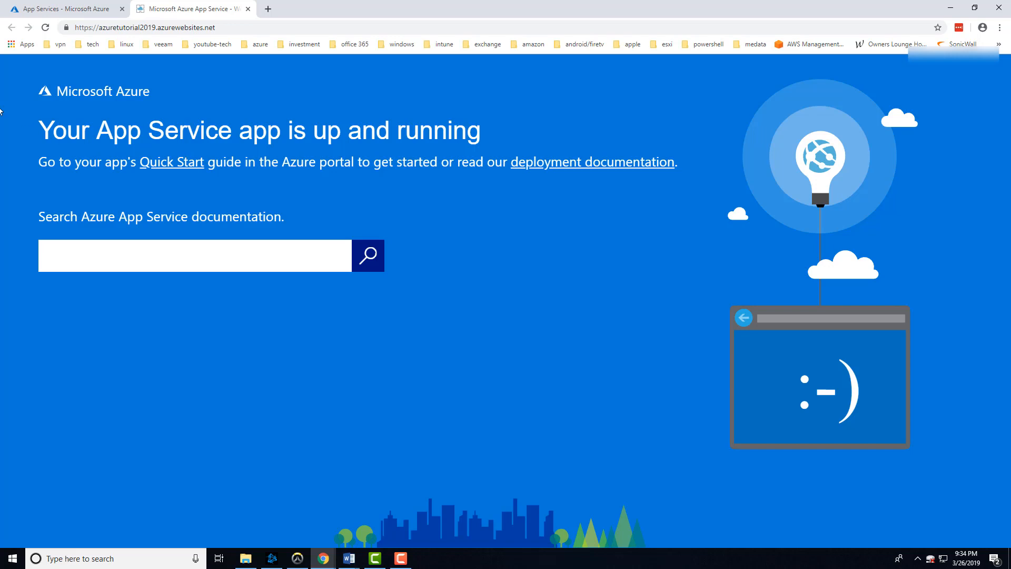
Return to the portal from the app's website and open the Custom domains settings of azuretutorial2019.
left_click(65, 7)
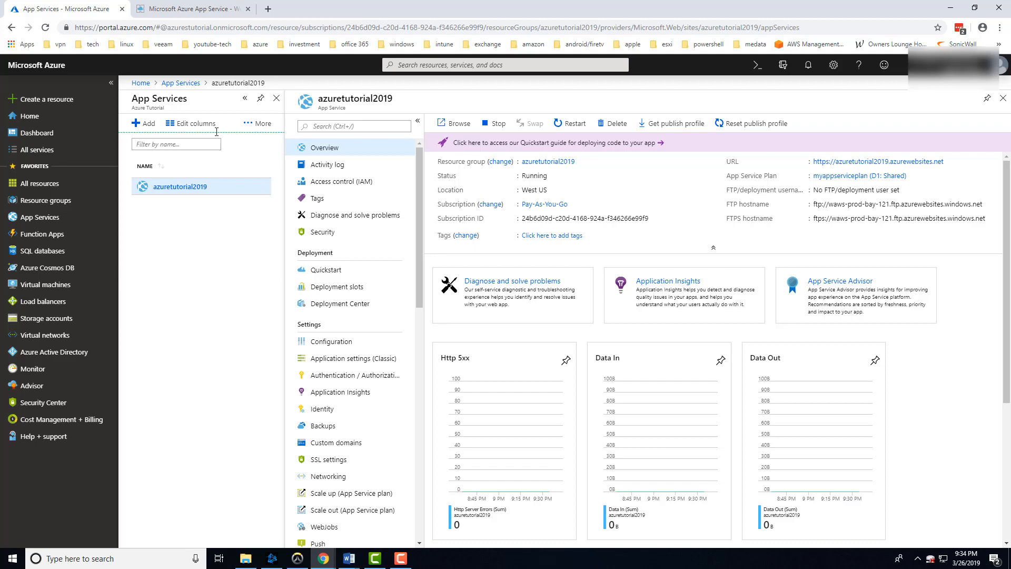
left_click(191, 7)
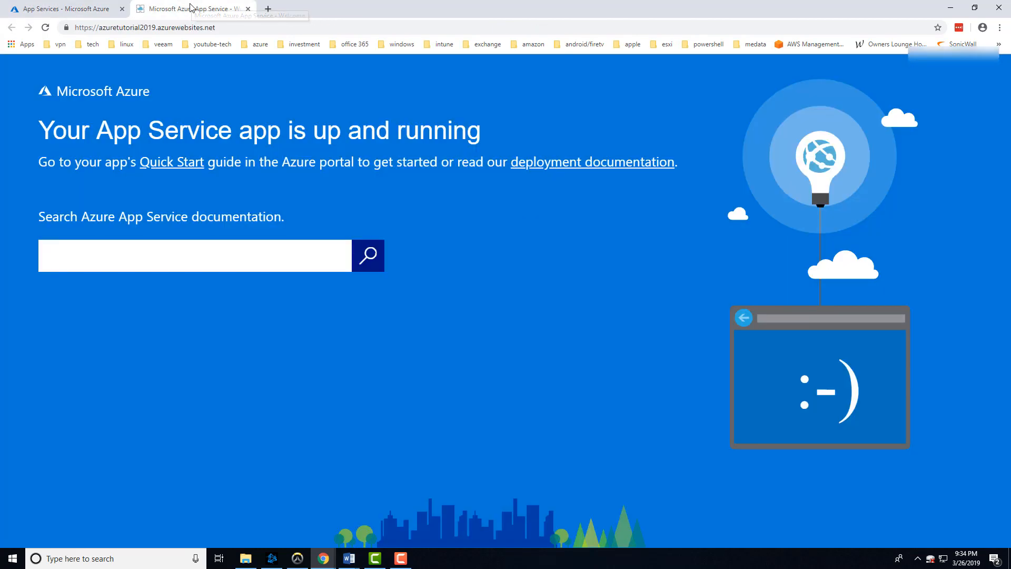
left_click(74, 8)
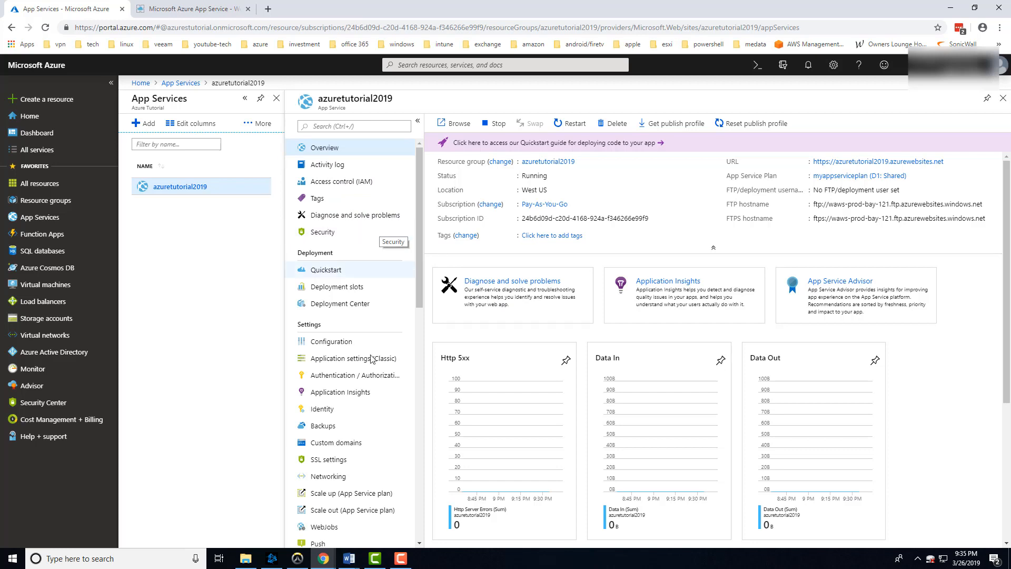
left_click(344, 446)
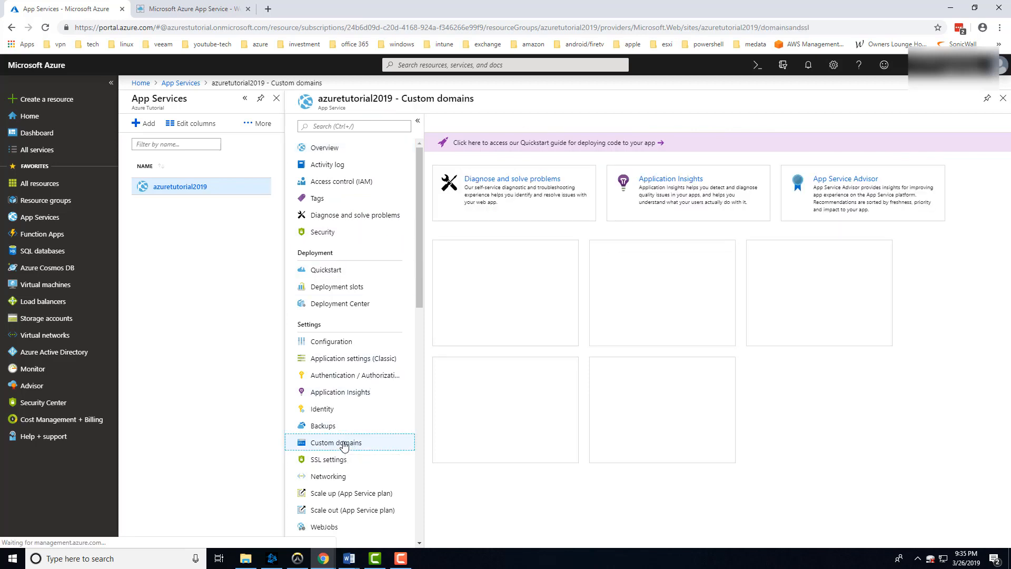